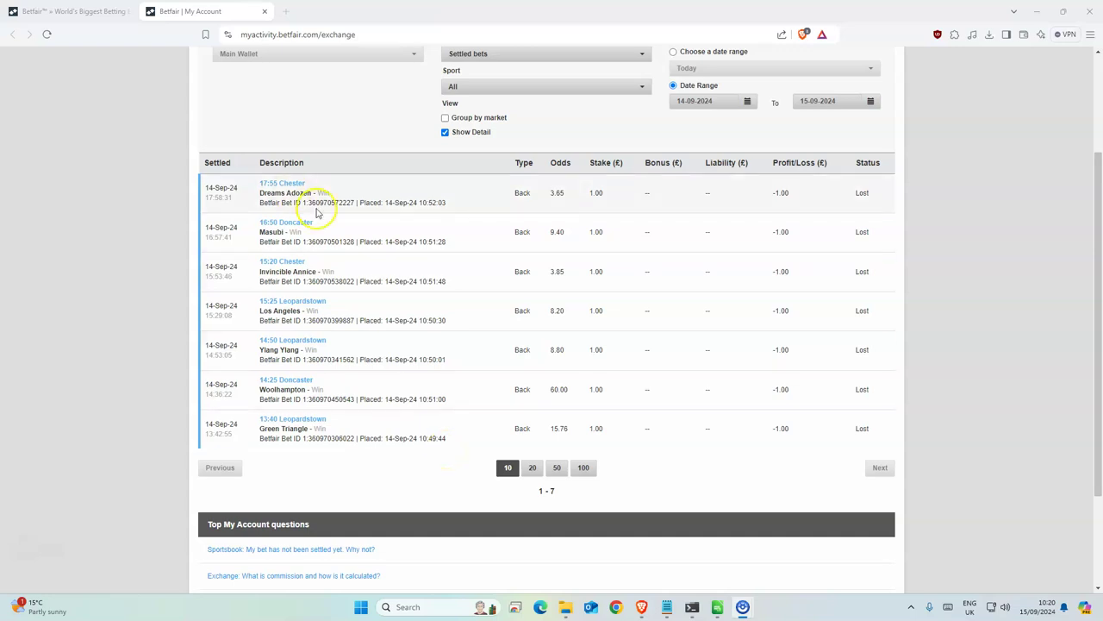
# Review the settled exchange bets from 14-09-2024 to 15-09-2024, including their odds, stakes and profit or loss.
pyautogui.moveTo(259, 193); pyautogui.dragTo(330, 198)
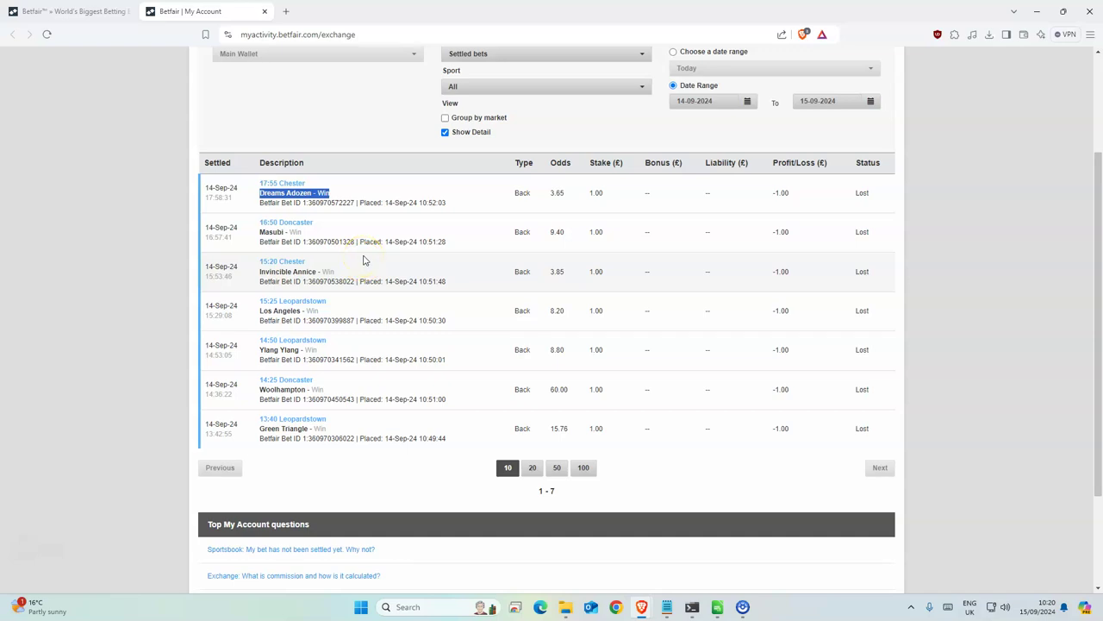
pyautogui.scroll(3, 363, 260)
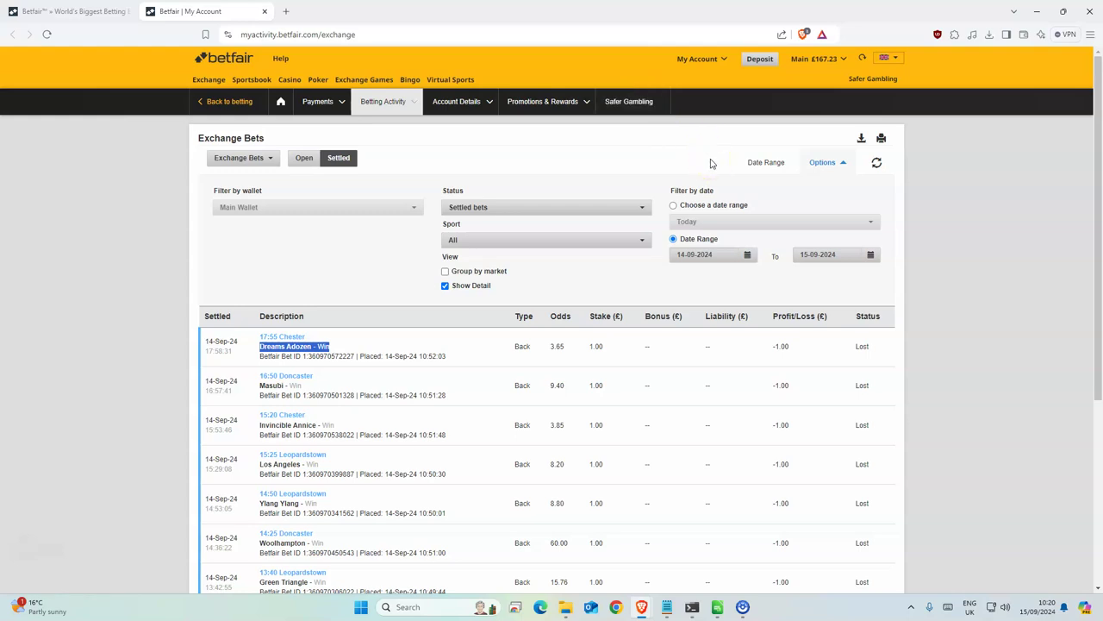
pyautogui.click(804, 72)
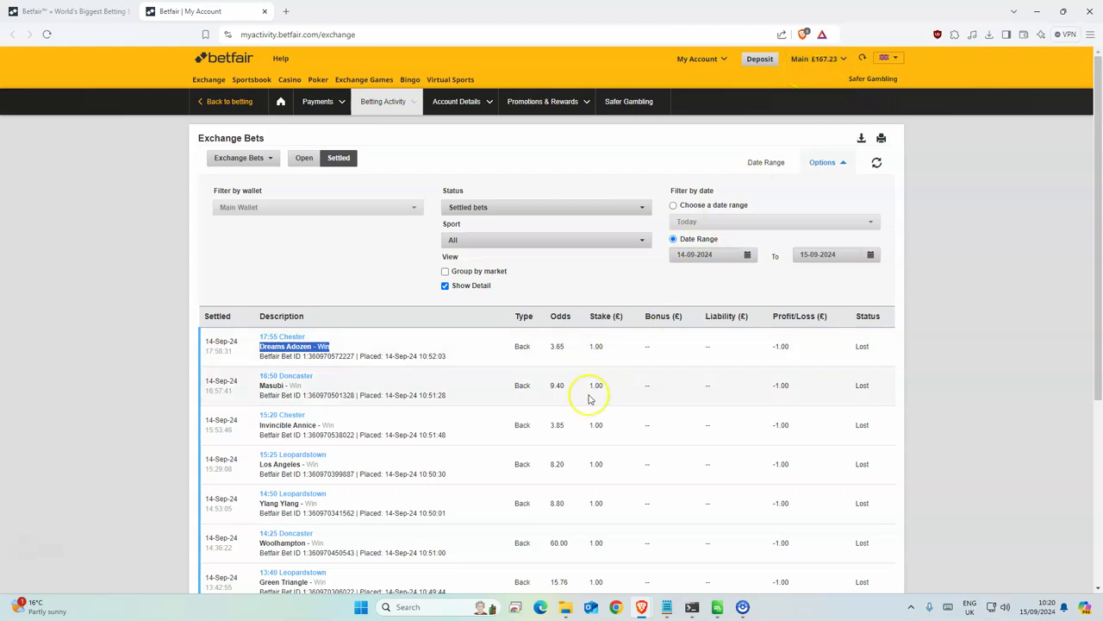
pyautogui.scroll(-1, 590, 398)
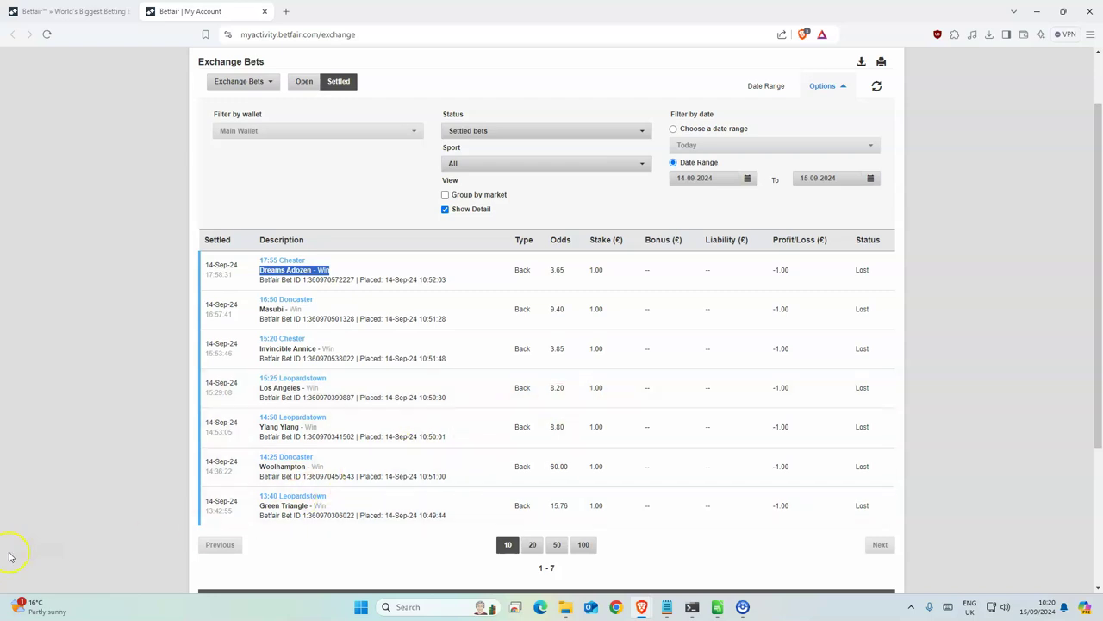
# Switch to the MergedDF spreadsheet in LibreOffice Calc and highlight the win odds of Telemark and Newsreader in yellow.
pyautogui.hotkey('alt', 'Tab')
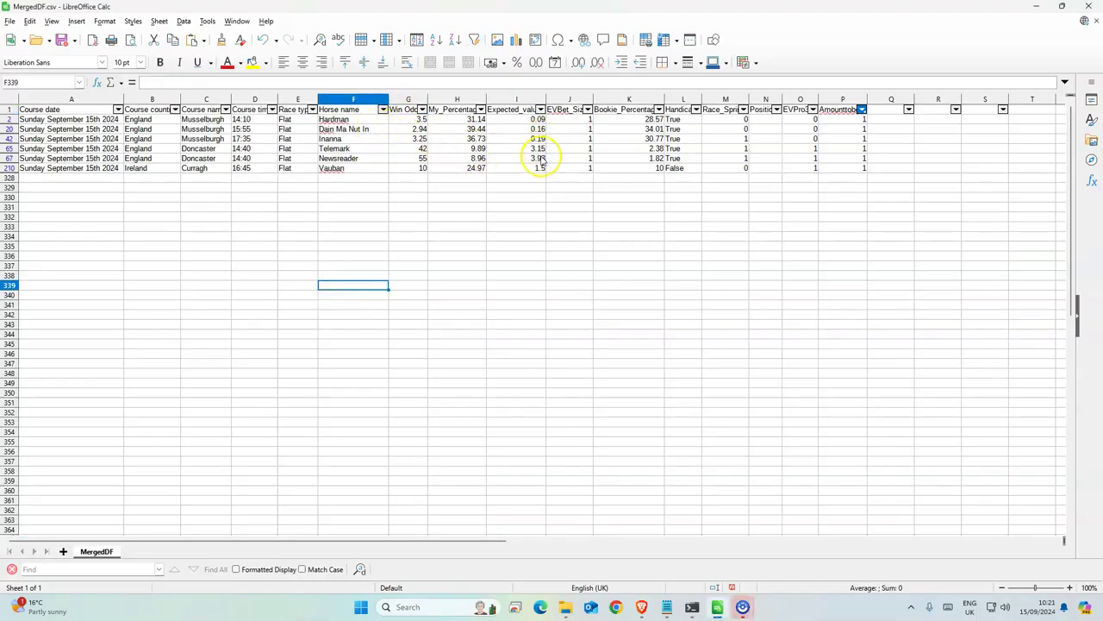
pyautogui.moveTo(419, 148); pyautogui.dragTo(419, 160)
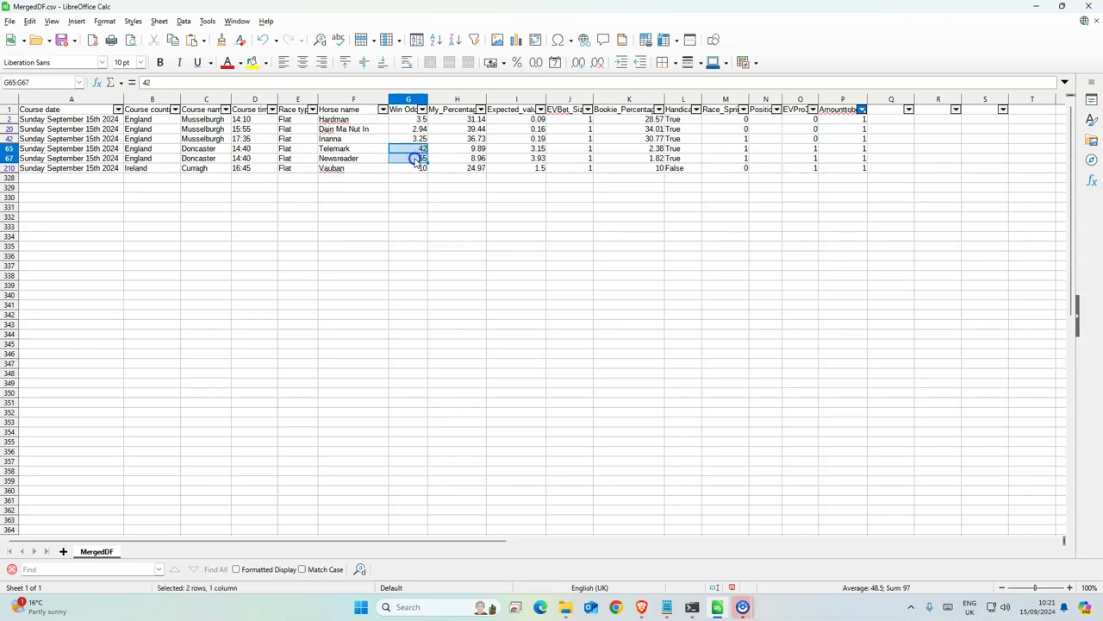
pyautogui.click(251, 62)
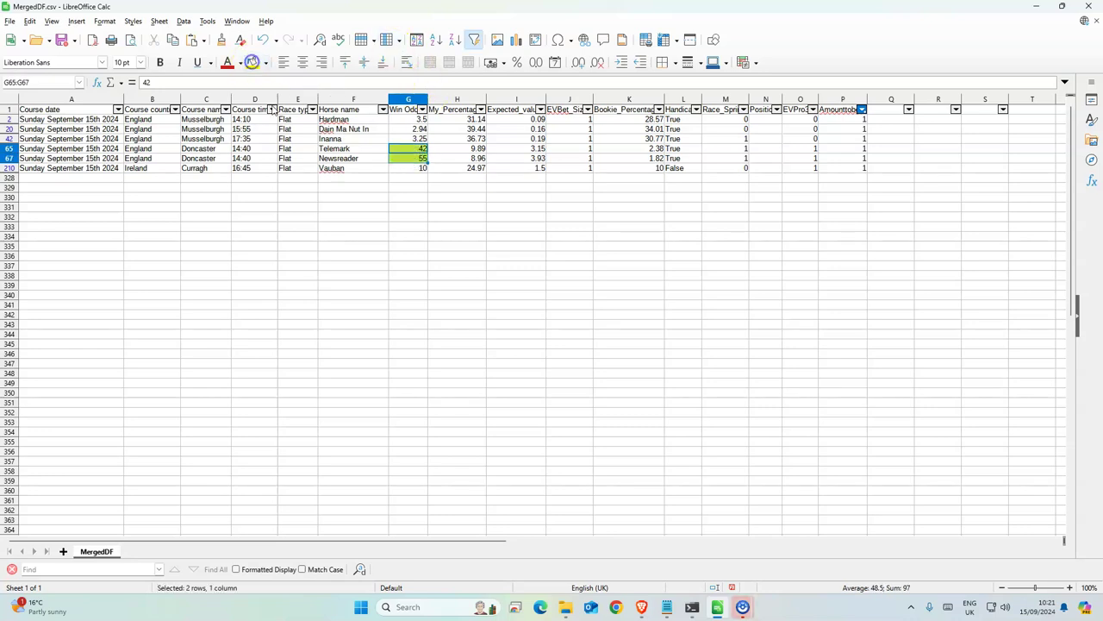
pyautogui.click(267, 199)
pyautogui.moveTo(205, 148); pyautogui.dragTo(414, 158)
pyautogui.click(392, 191)
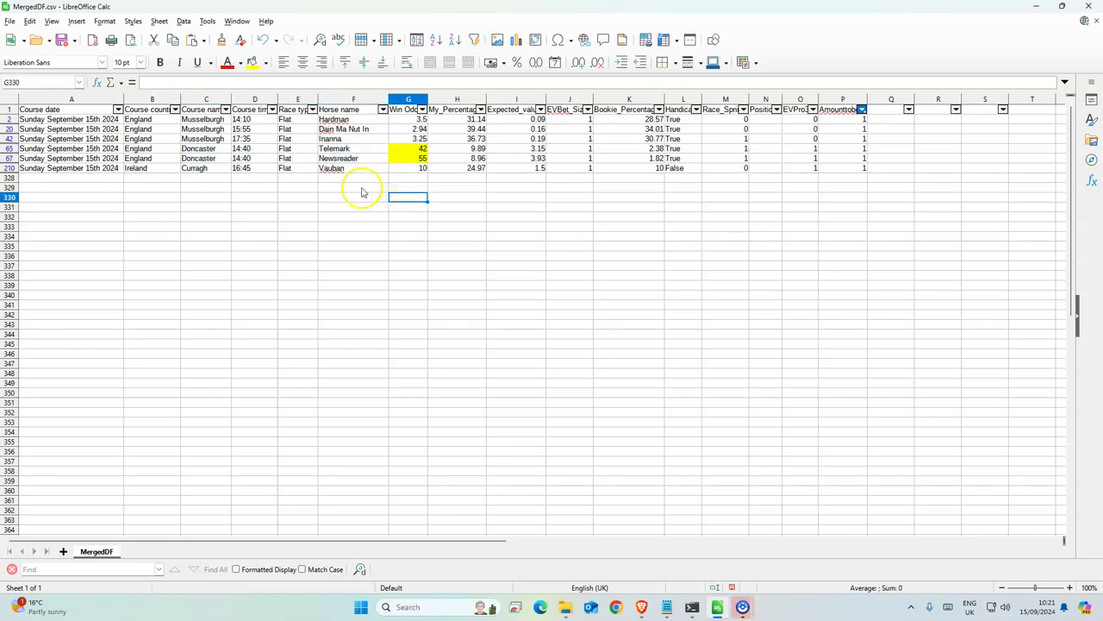
pyautogui.click(362, 190)
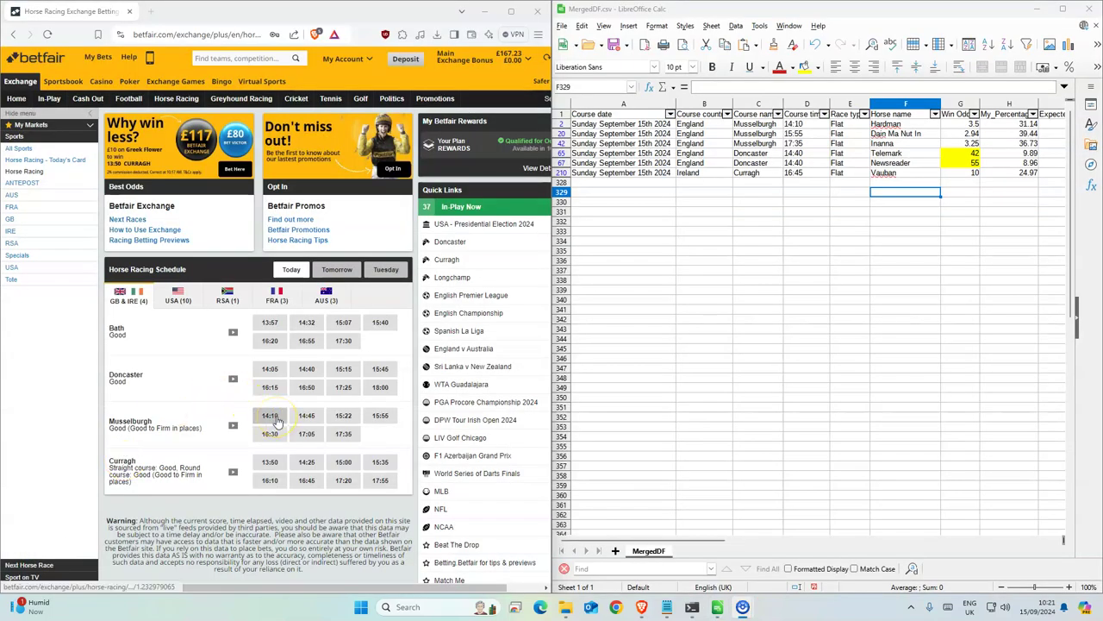
# Back Hardman in the 14:10 Musselburgh win market at odds 3.5 for £1, with the unmatched bet set to Take SP at in-play.
pyautogui.click(272, 416)
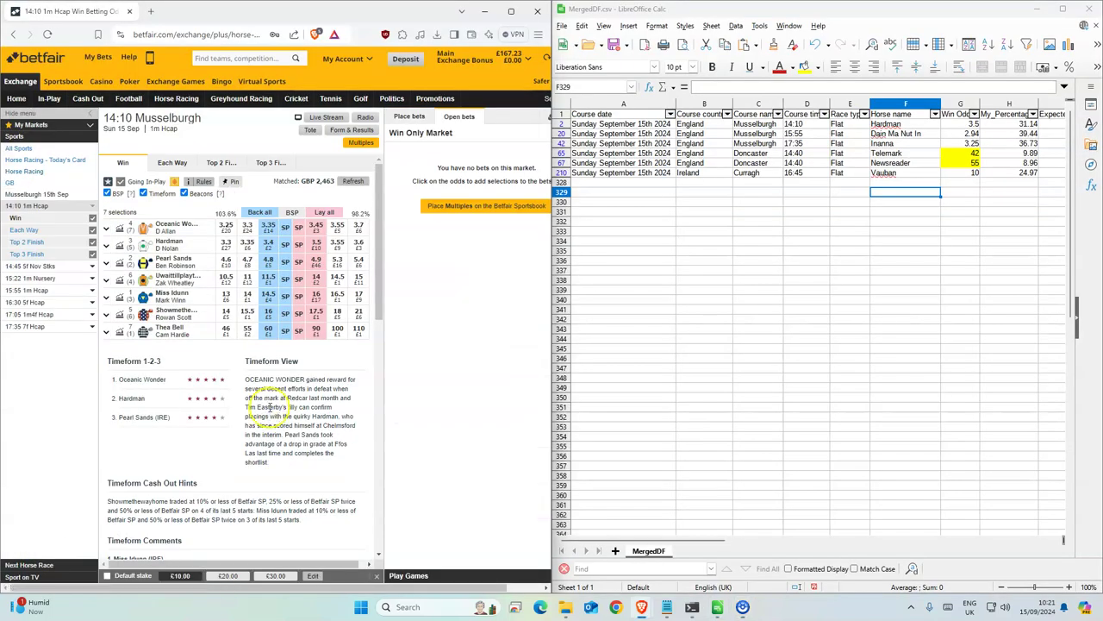
pyautogui.click(269, 245)
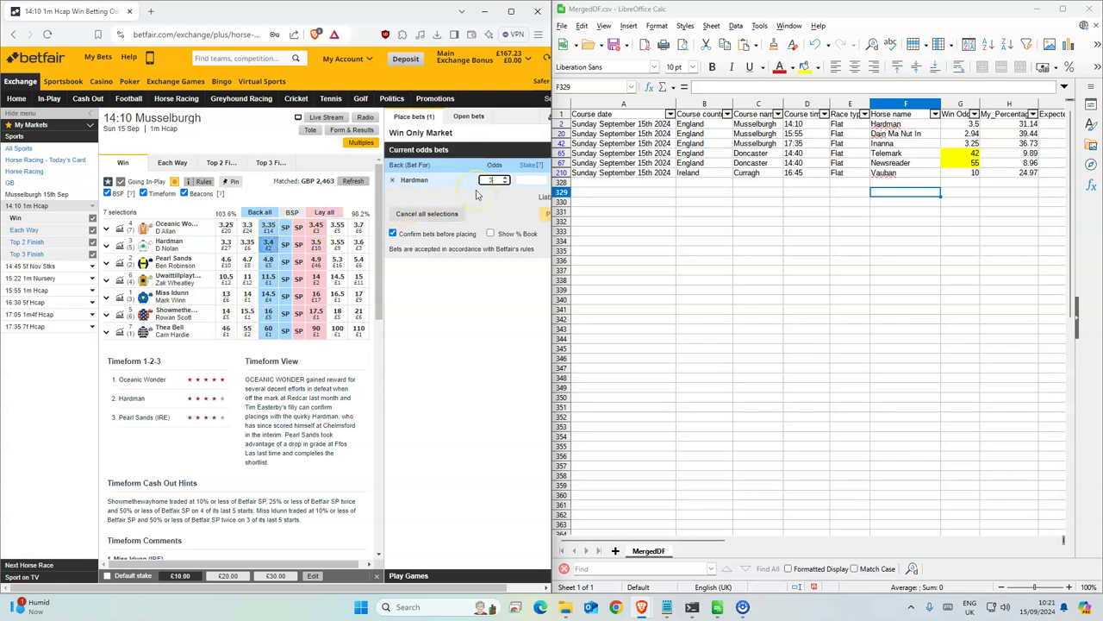
pyautogui.click(532, 179)
pyautogui.write('1')
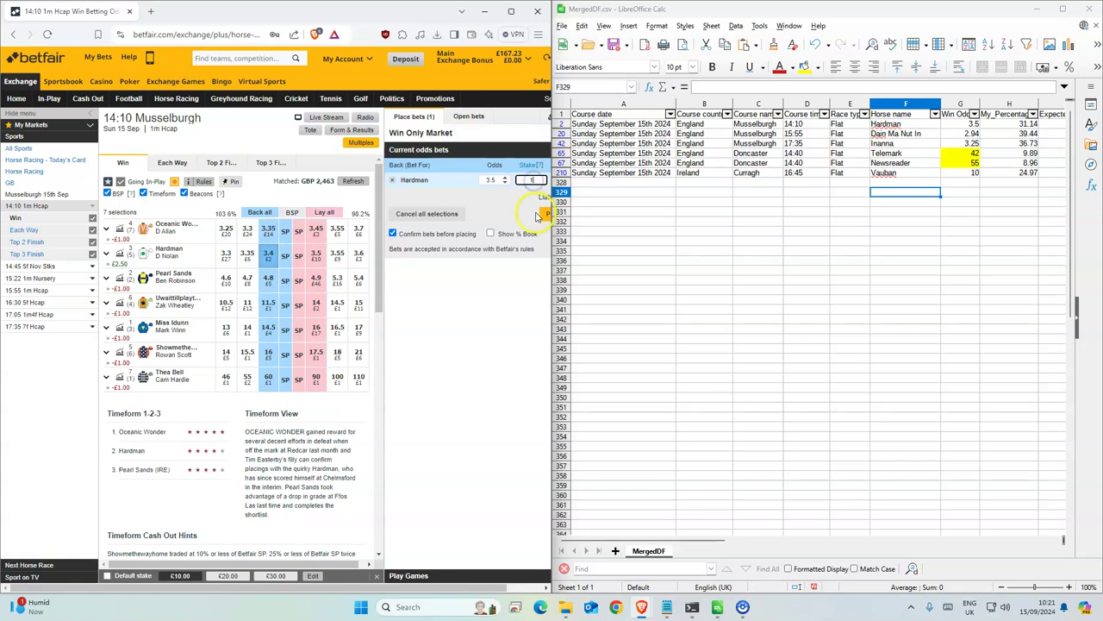
pyautogui.click(544, 214)
pyautogui.click(544, 224)
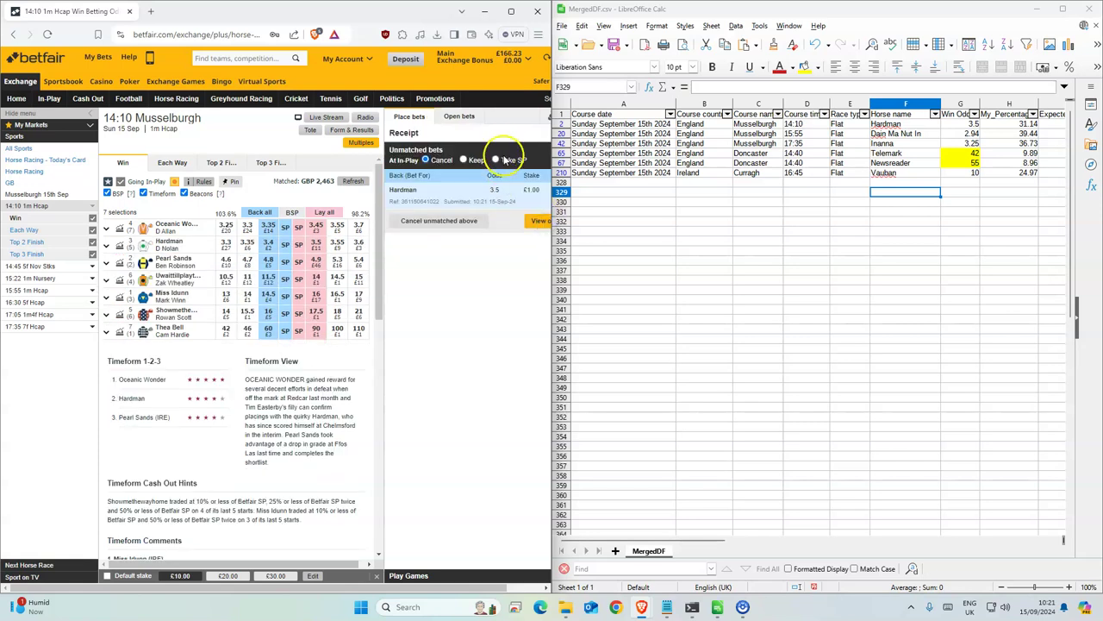
pyautogui.moveTo(546, 226); pyautogui.dragTo(555, 225)
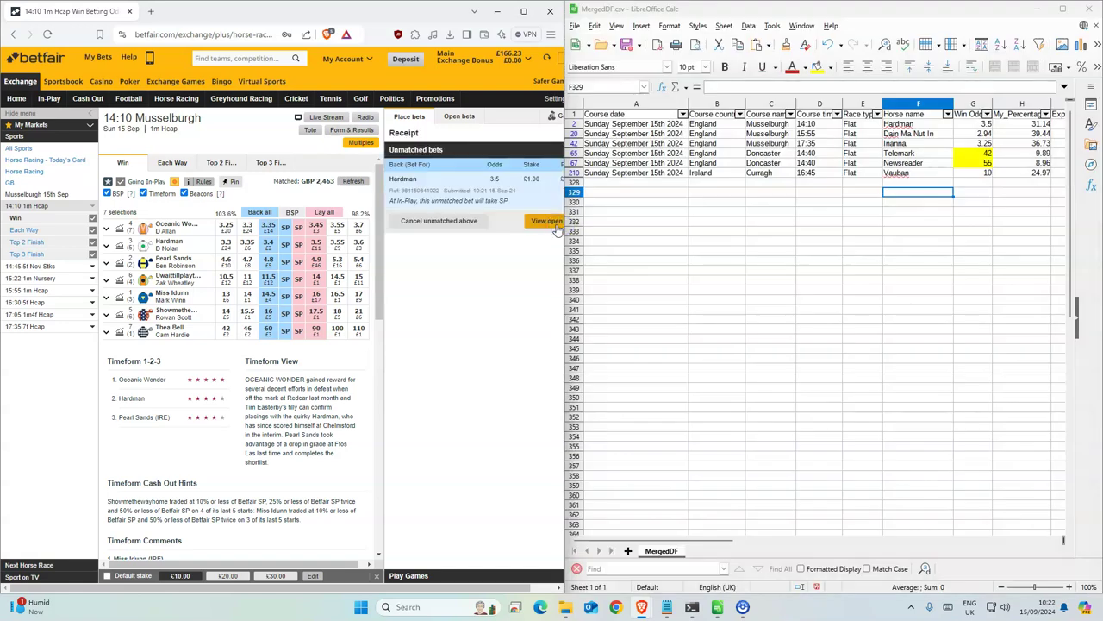
# Back Dain Ma Nut In in the 15:55 Musselburgh win market at odds 3 with a £1 stake.
pyautogui.click(911, 133)
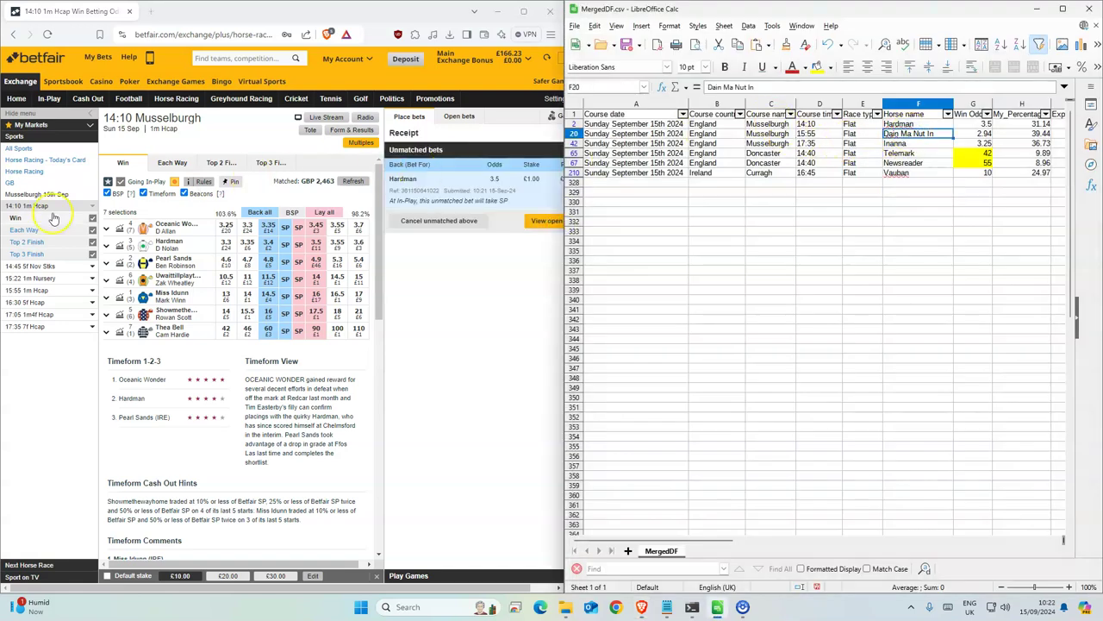
pyautogui.click(29, 290)
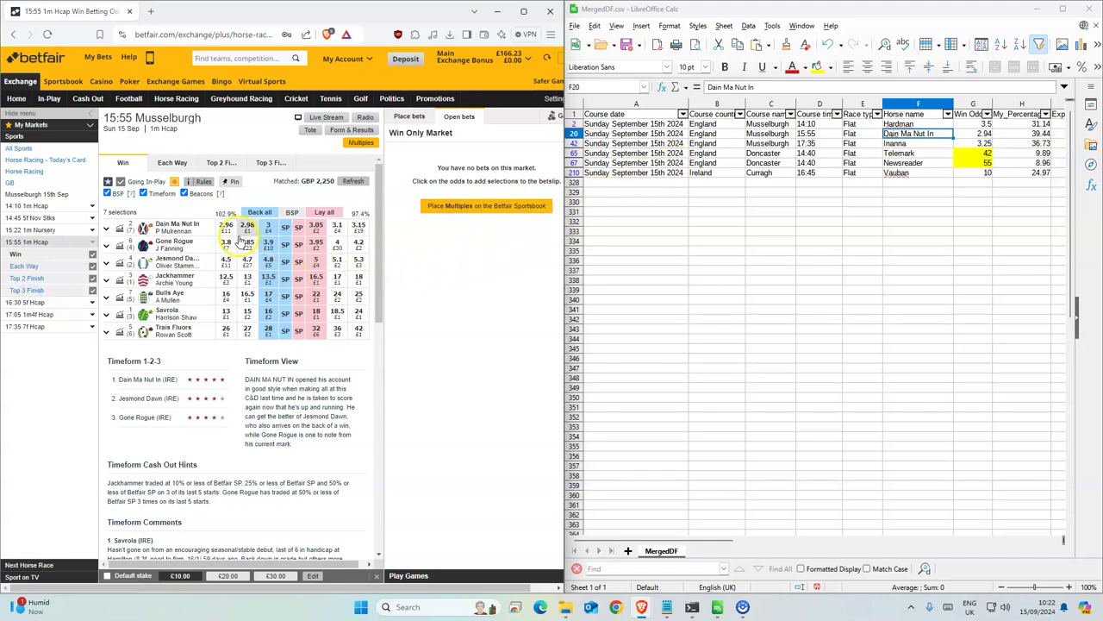
pyautogui.click(268, 227)
pyautogui.click(532, 180)
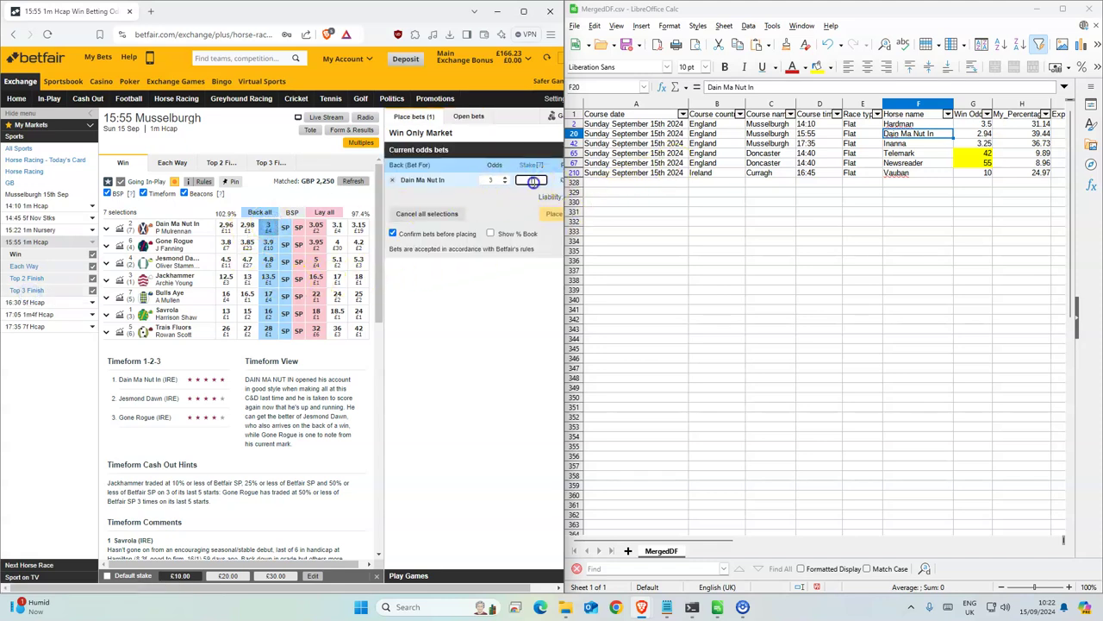
pyautogui.write('1')
pyautogui.click(552, 213)
pyautogui.click(552, 215)
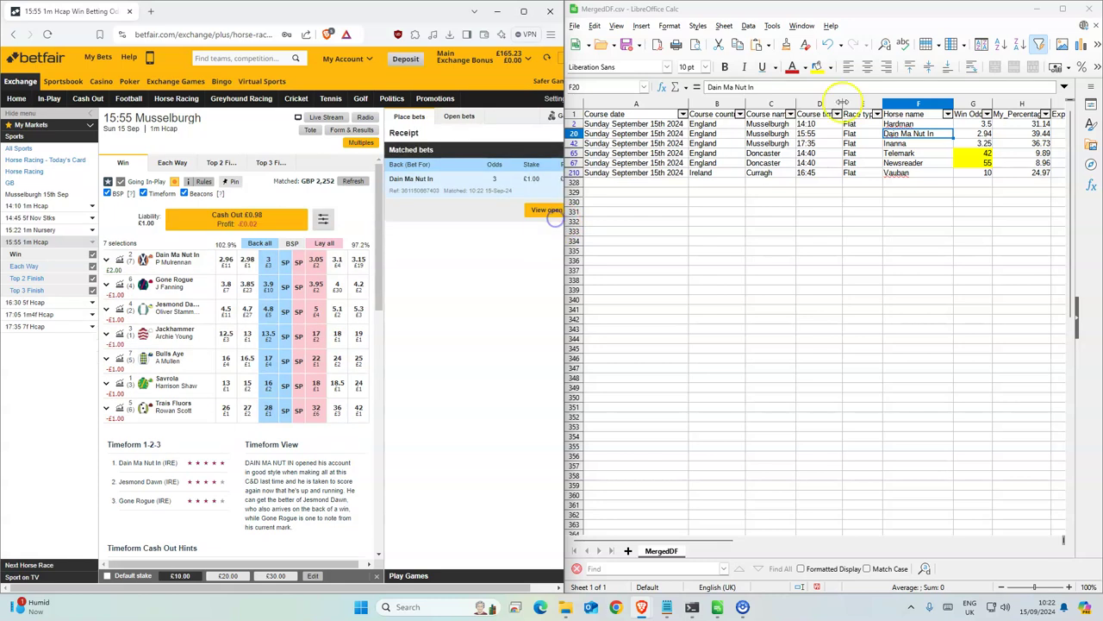
# Back Inanna in the 17:35 Musselburgh win market at odds 3.25 for £1, with the unmatched bet set to Take SP at in-play.
pyautogui.click(983, 133)
pyautogui.click(888, 143)
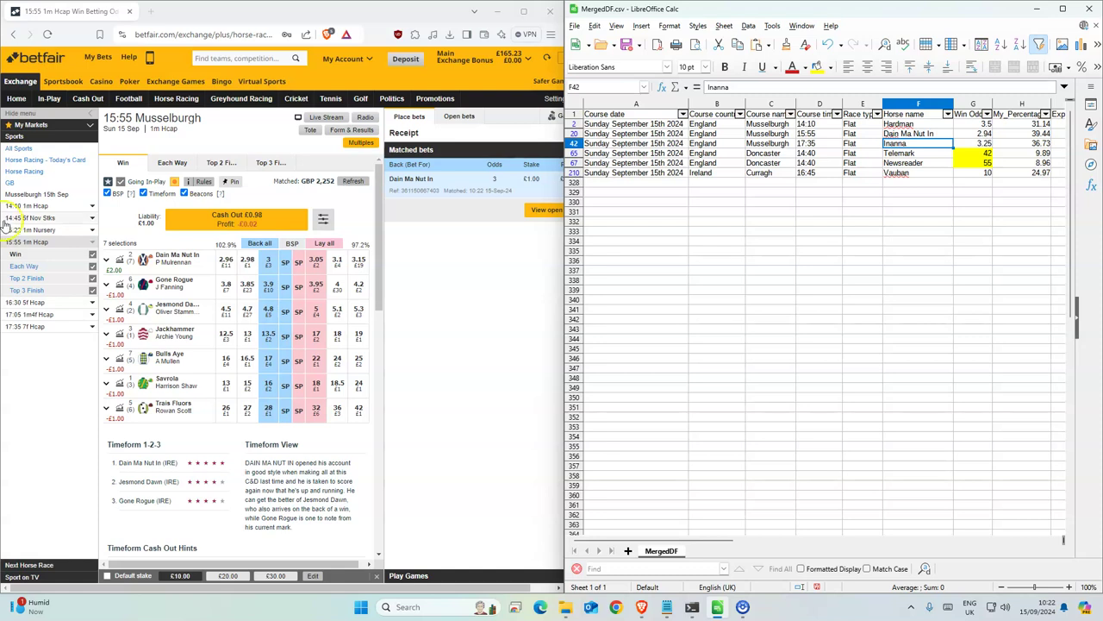
pyautogui.click(176, 99)
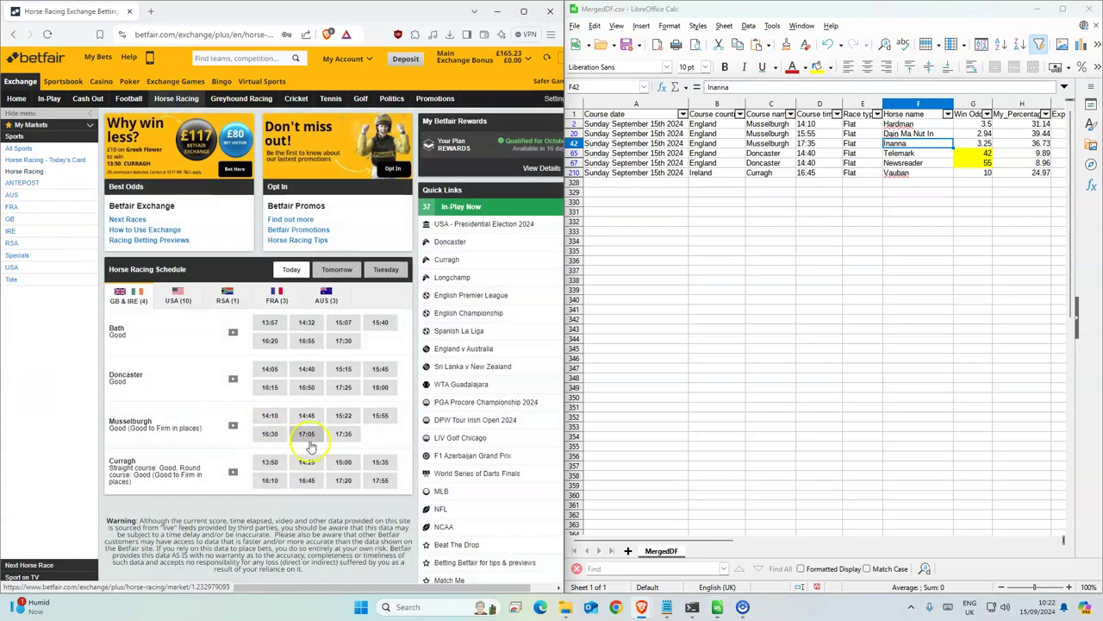
pyautogui.click(343, 433)
pyautogui.moveTo(199, 282)
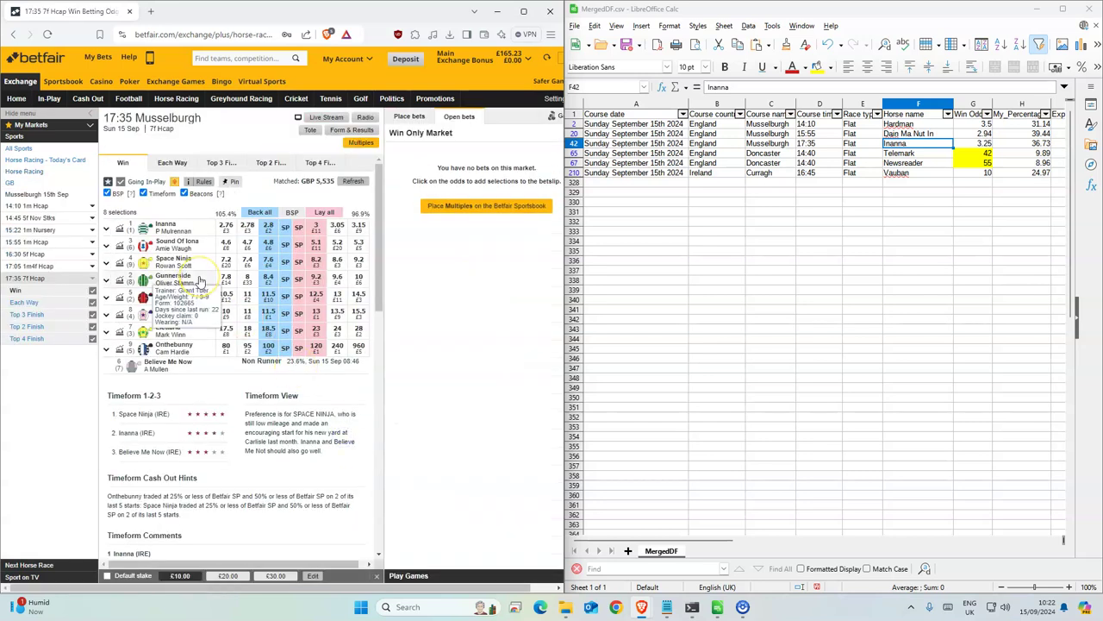
pyautogui.click(268, 226)
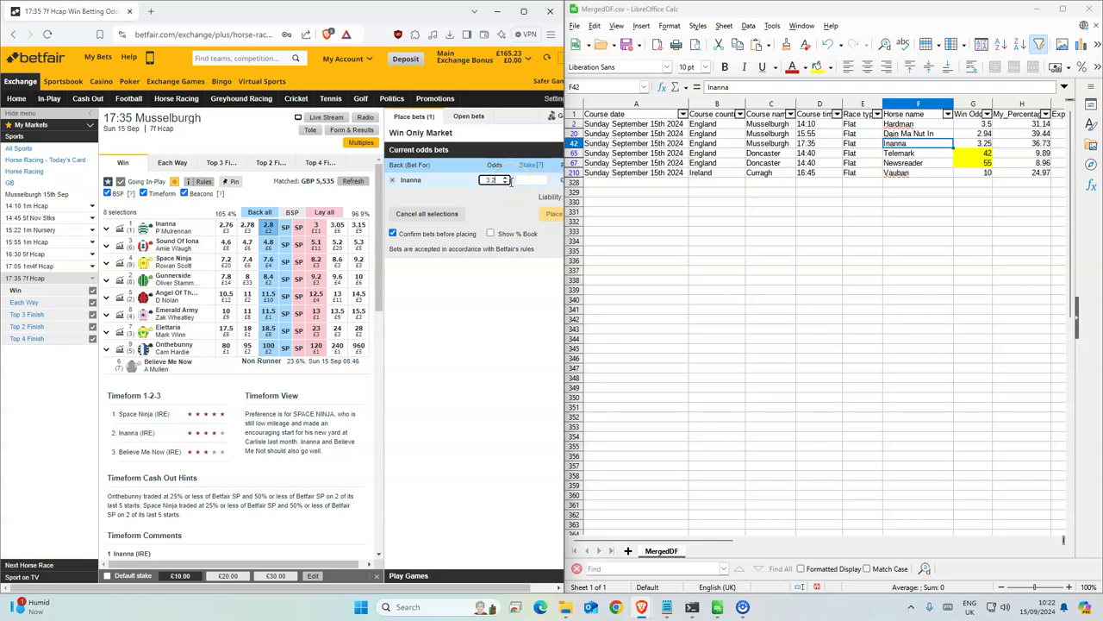
pyautogui.write('1')
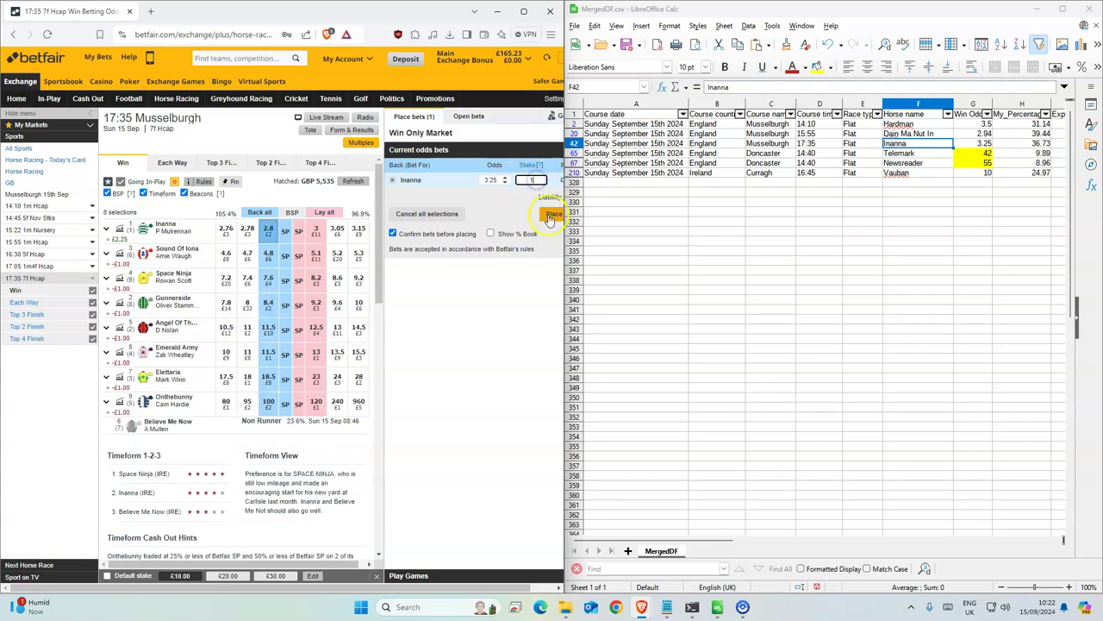
pyautogui.click(553, 213)
pyautogui.click(543, 222)
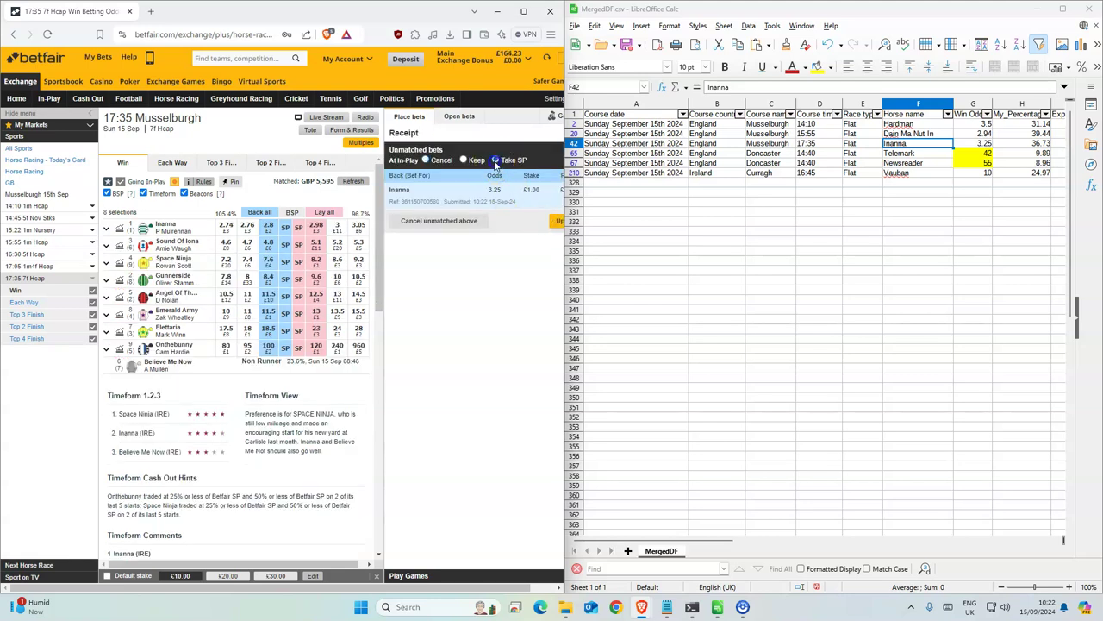
pyautogui.click(559, 223)
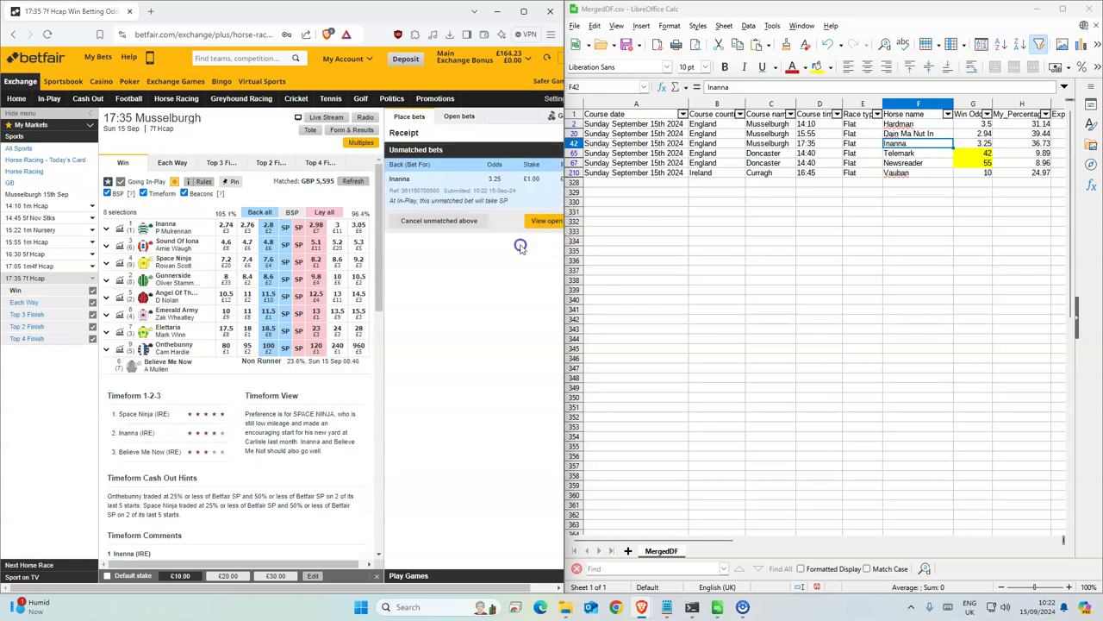
# Back Telemark at odds 40 and Newsreader at odds 85 in the 14:40 Doncaster win market, staking £1 on each.
pyautogui.click(916, 152)
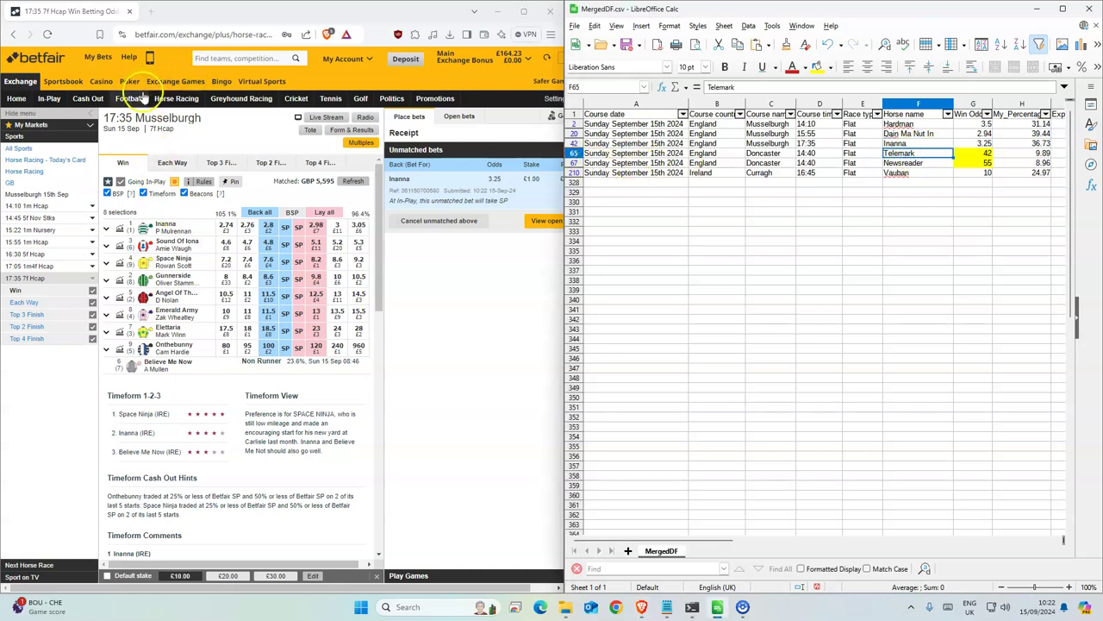
pyautogui.click(176, 99)
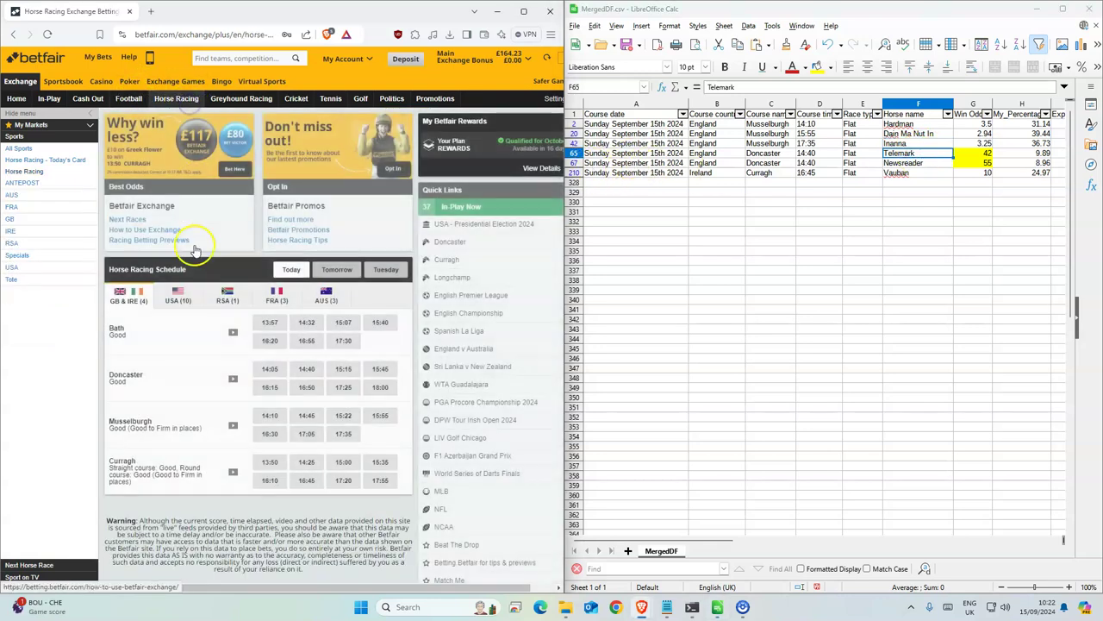
pyautogui.click(310, 368)
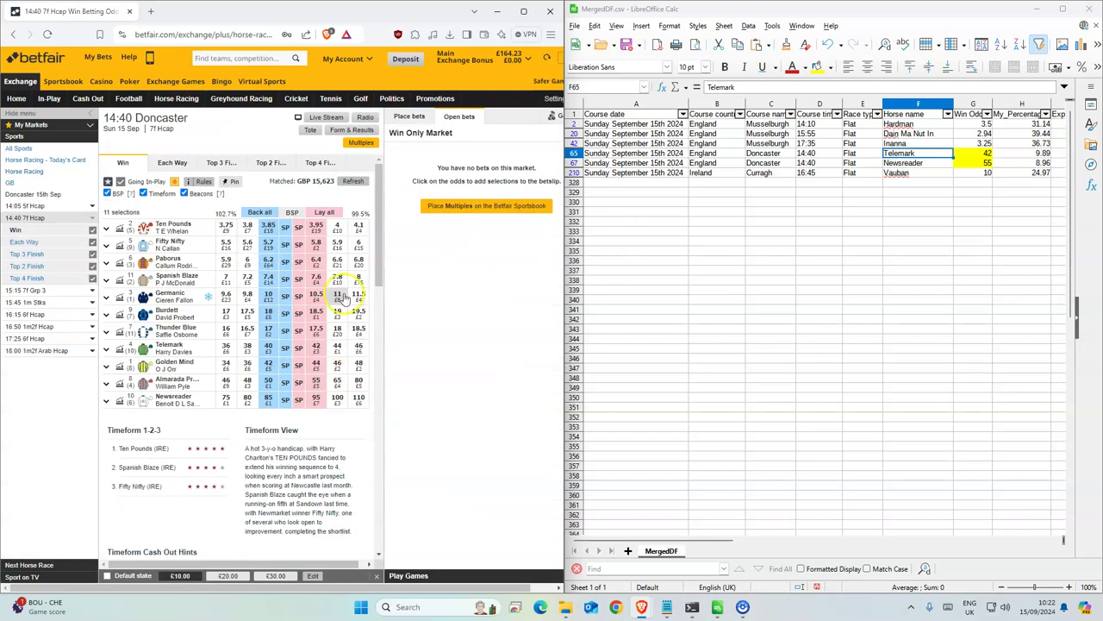
pyautogui.click(268, 346)
pyautogui.click(264, 385)
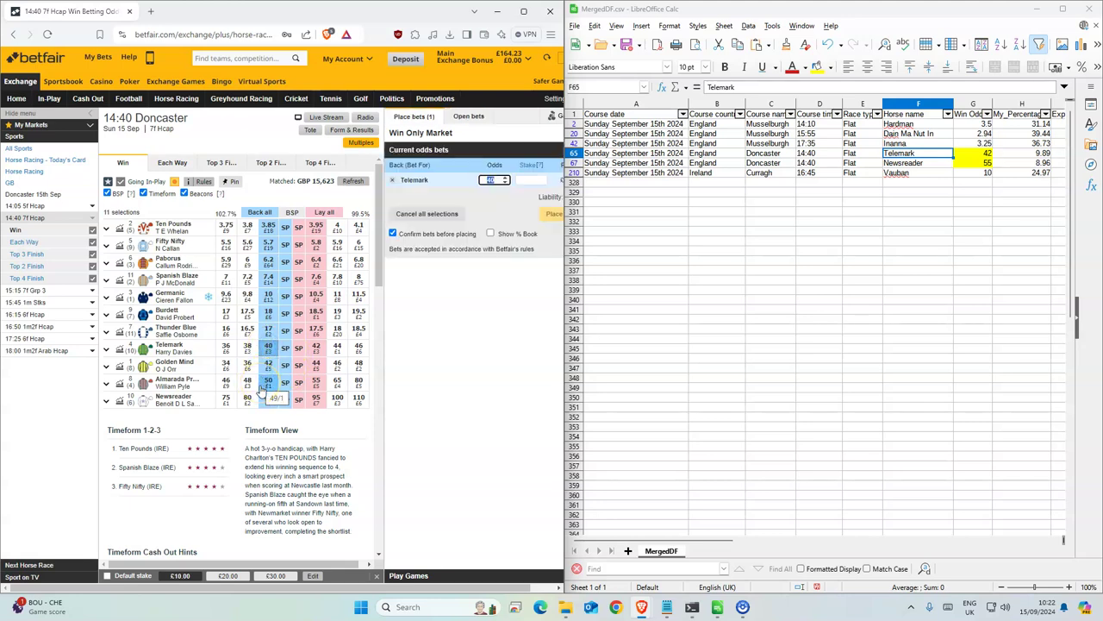
pyautogui.click(268, 399)
pyautogui.click(529, 181)
pyautogui.click(532, 197)
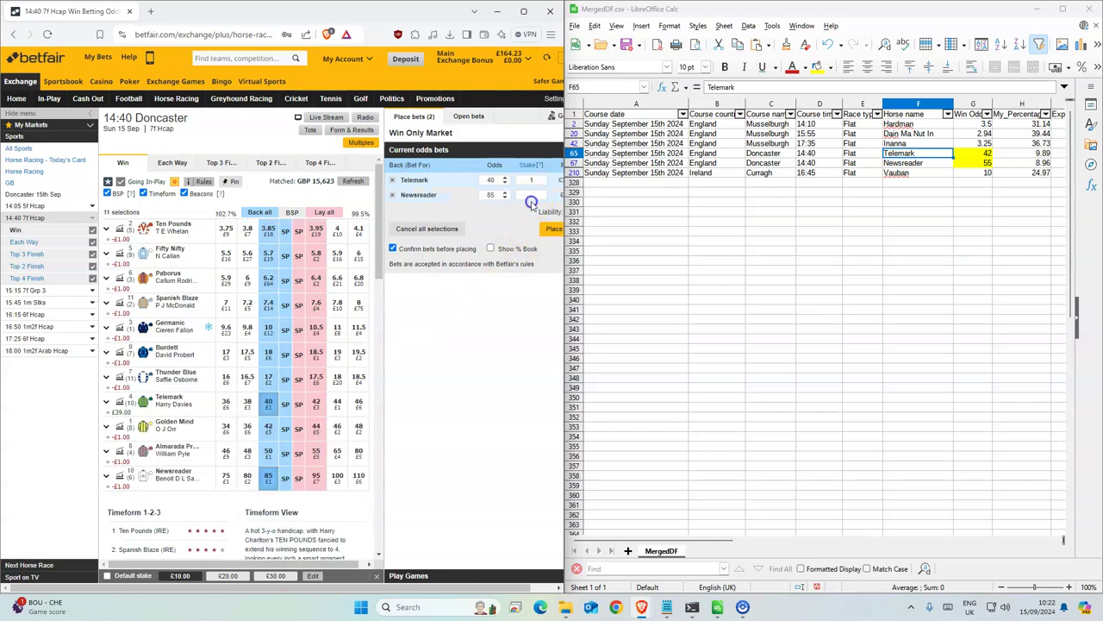
pyautogui.write('1')
pyautogui.click(553, 229)
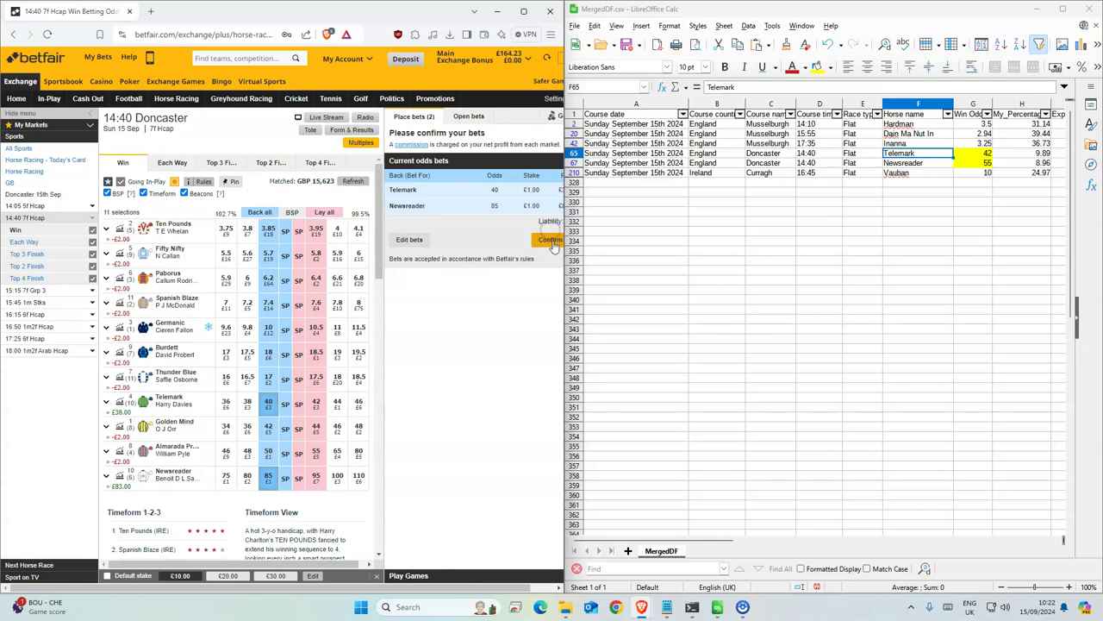
pyautogui.click(551, 240)
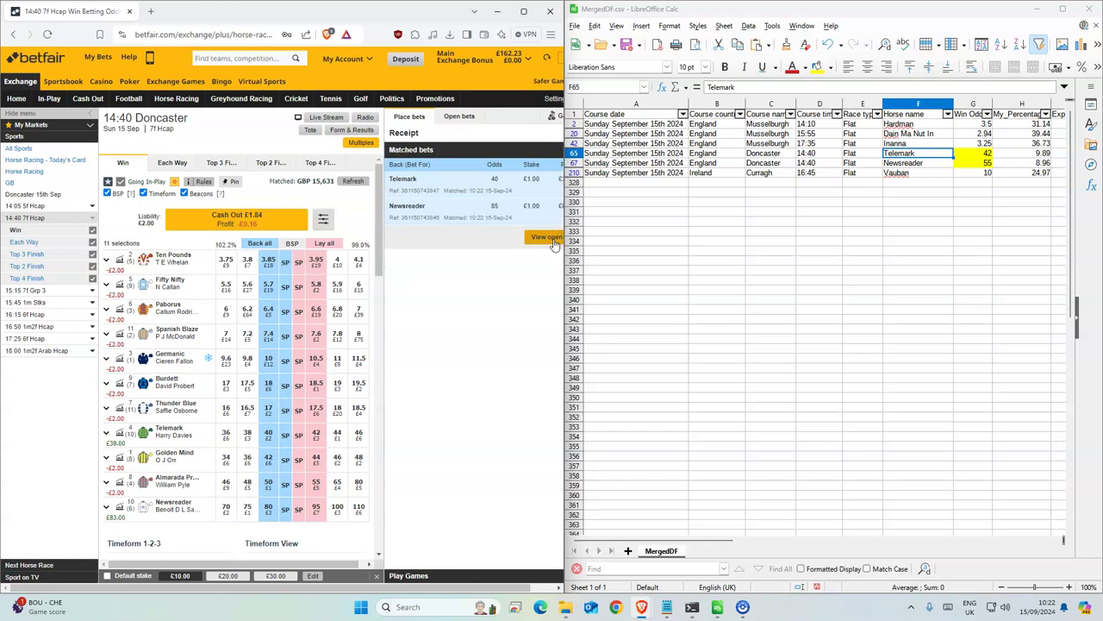
pyautogui.click(488, 183)
# Back Vauban in the 16:45 Curragh win market at odds 10.5 with a £1 stake.
pyautogui.click(177, 99)
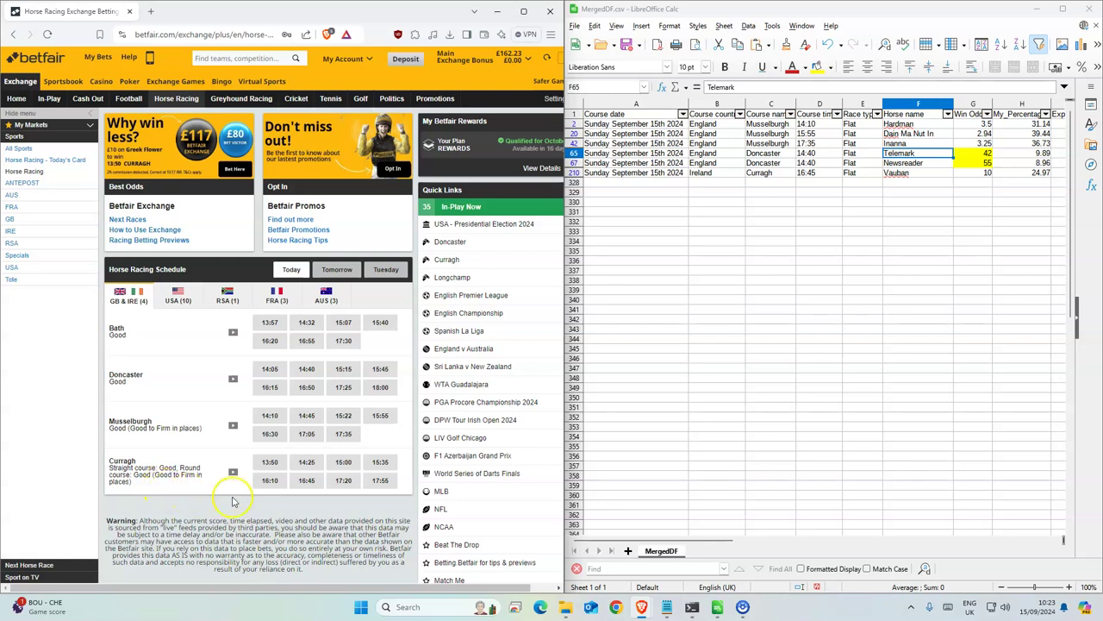
pyautogui.click(306, 480)
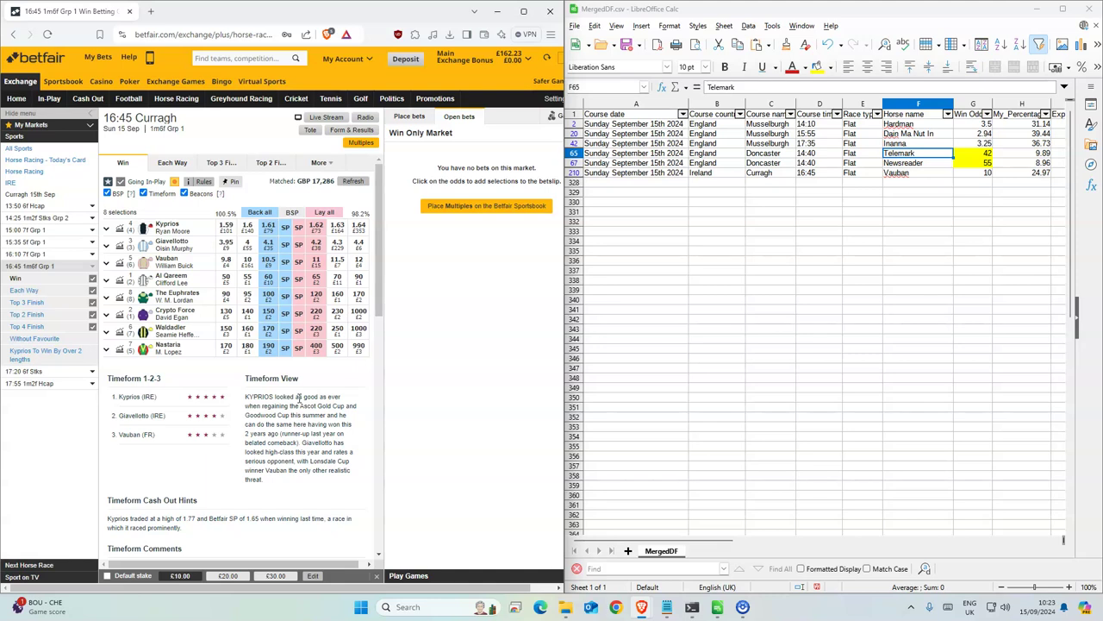
pyautogui.click(273, 264)
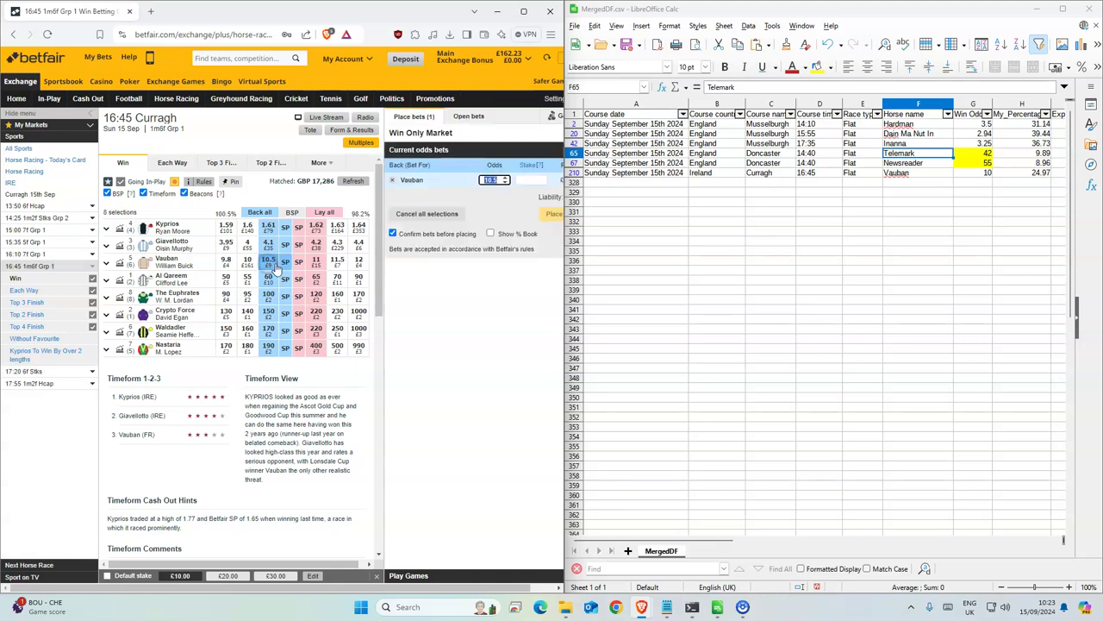
pyautogui.click(527, 181)
pyautogui.write('1')
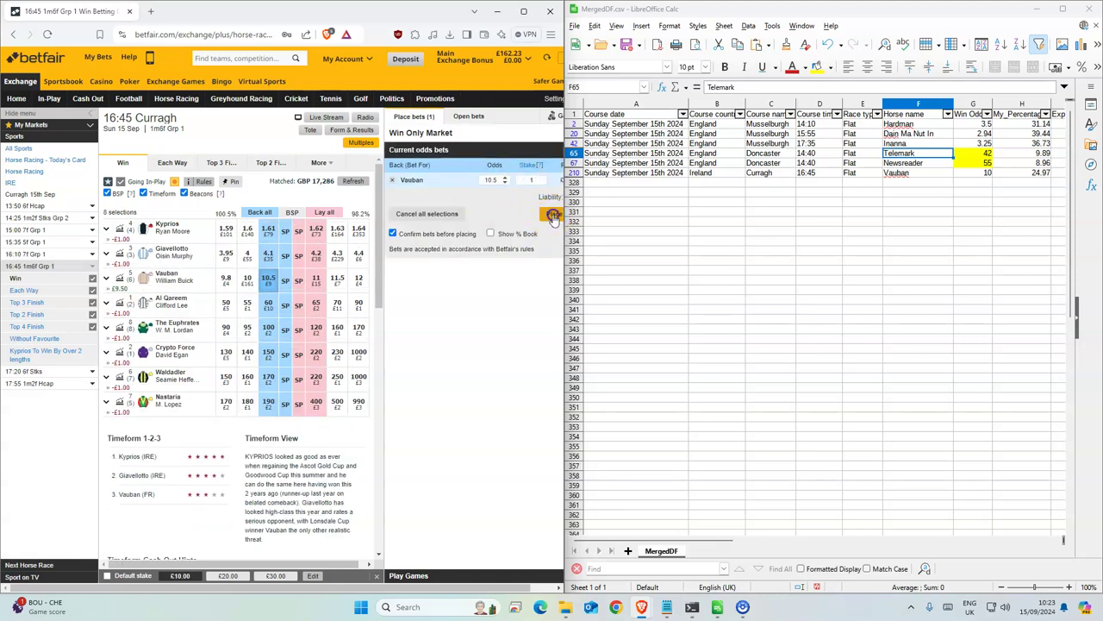
pyautogui.click(551, 214)
pyautogui.click(550, 223)
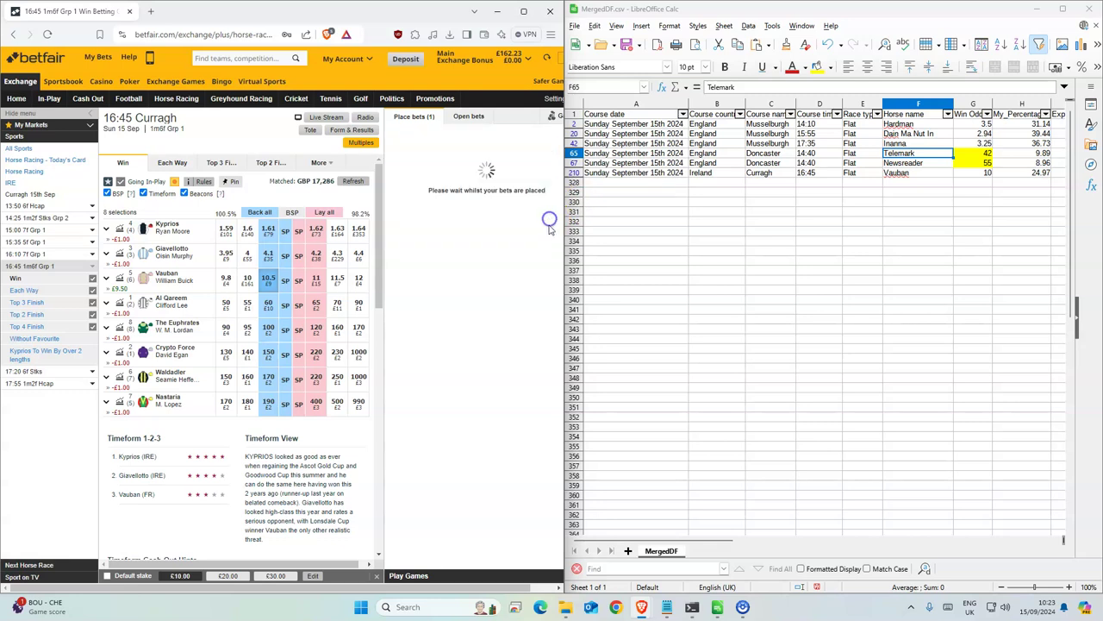
# Maximise the MergedDF spreadsheet window to fill the screen.
pyautogui.click(291, 268)
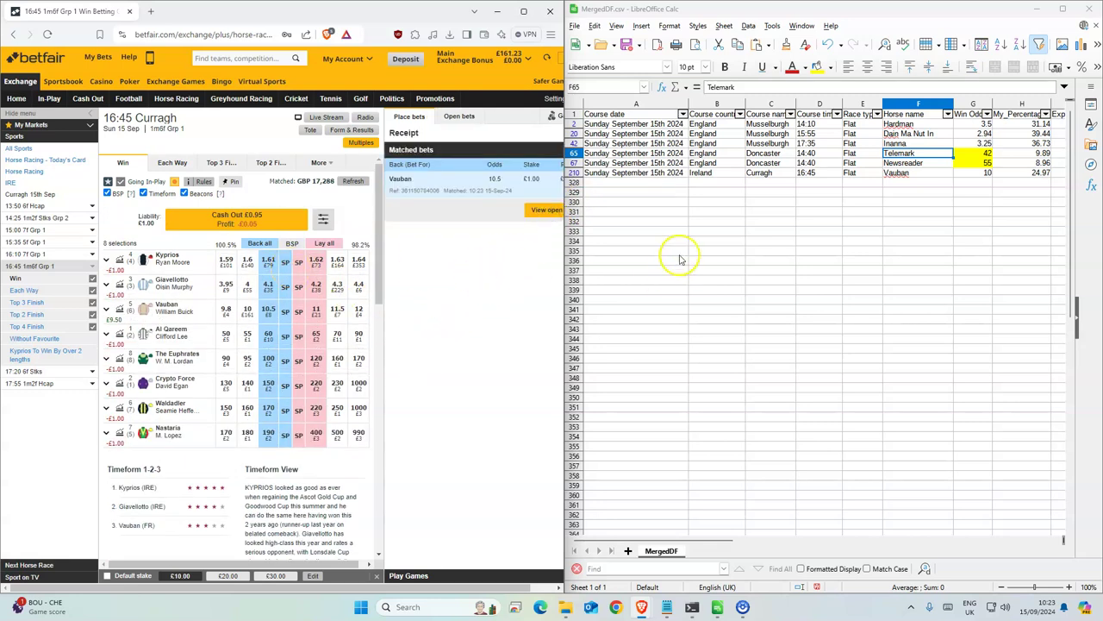
pyautogui.moveTo(772, 14); pyautogui.dragTo(589, 288)
pyautogui.doubleClick(592, 287)
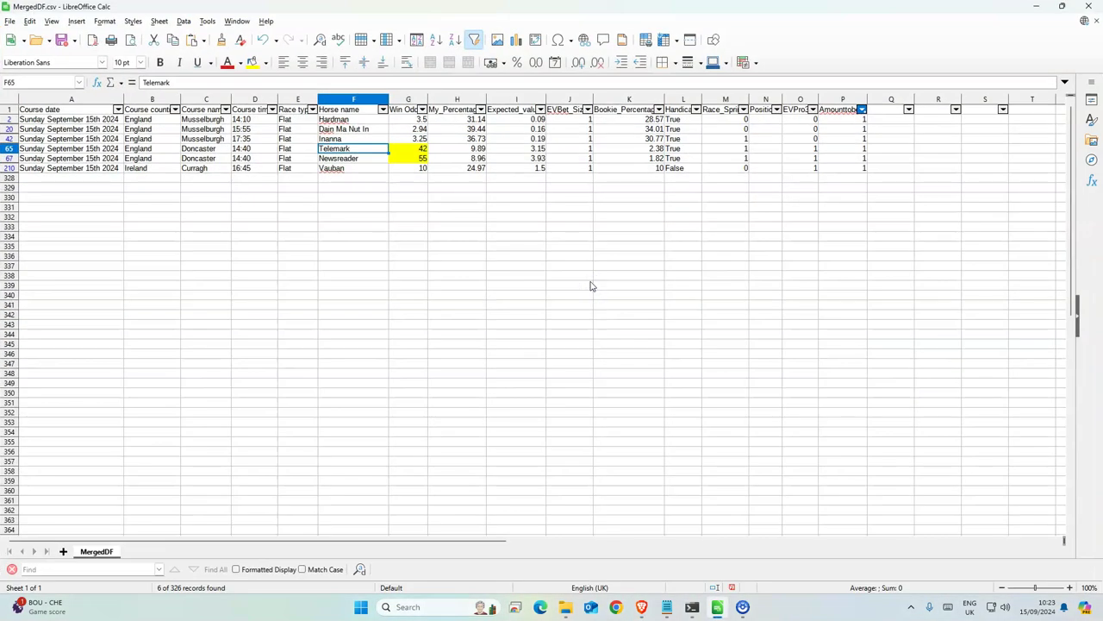